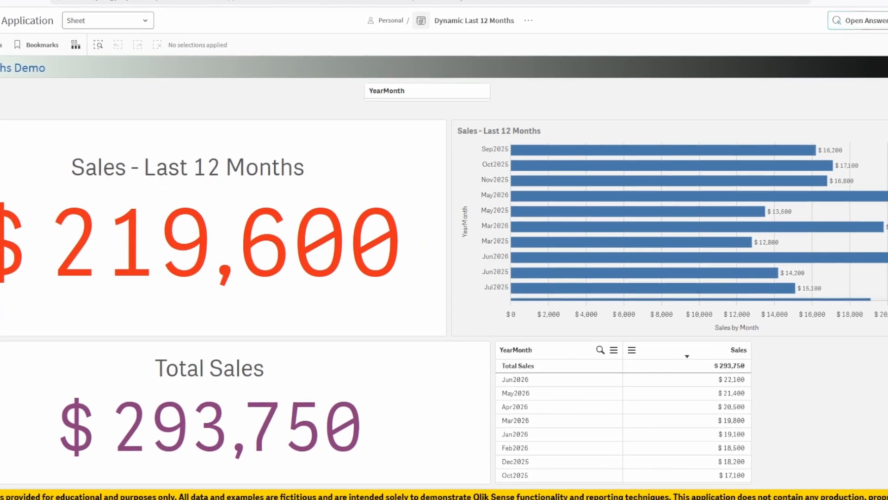
Review the app's YearMonth and Sales rows in the data load editor preview and return to the sheet
mouse_move(188, 242)
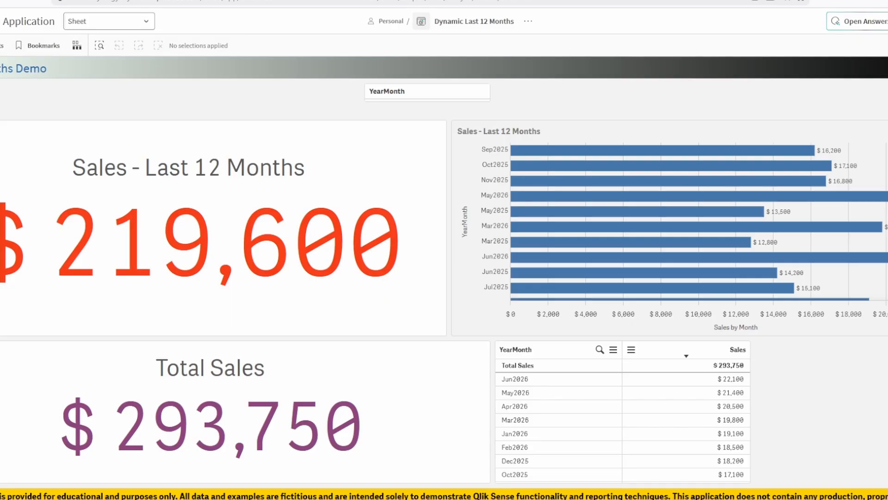
click(147, 24)
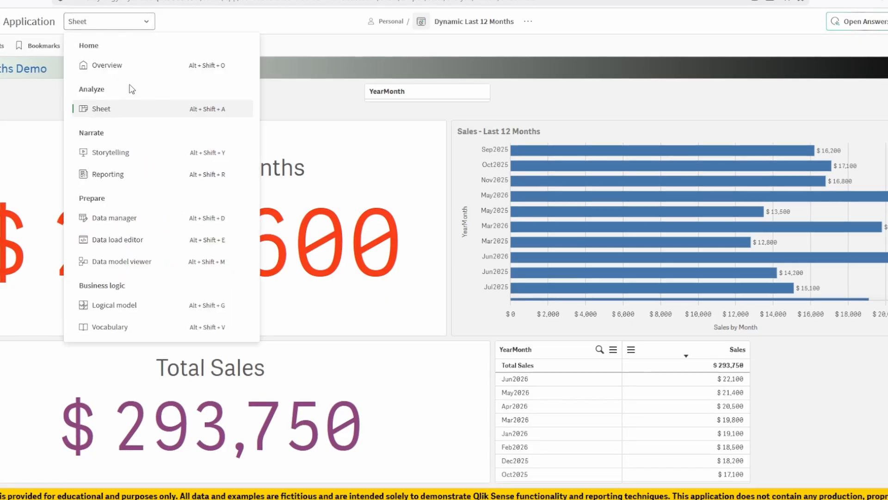
click(130, 239)
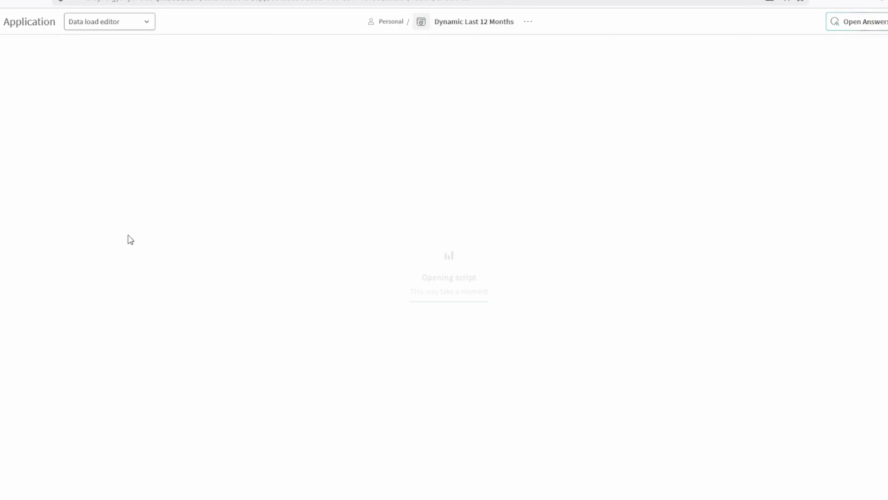
click(452, 478)
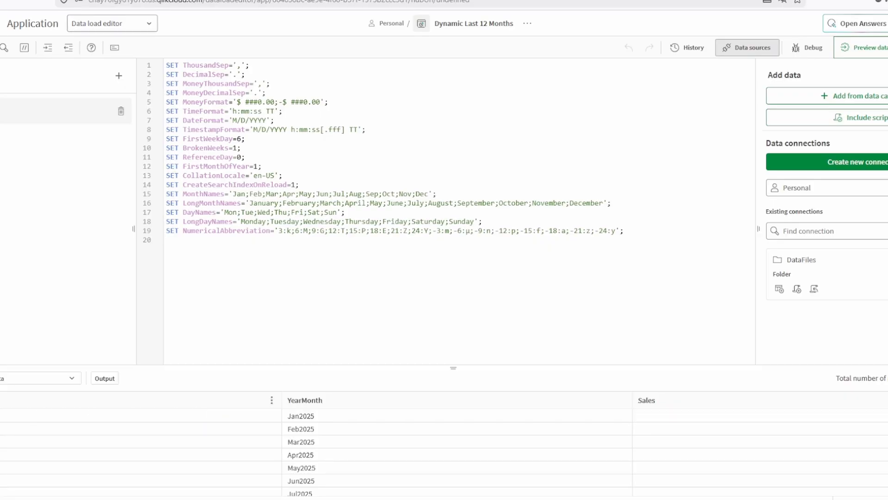
scroll(301, 451, down, 3)
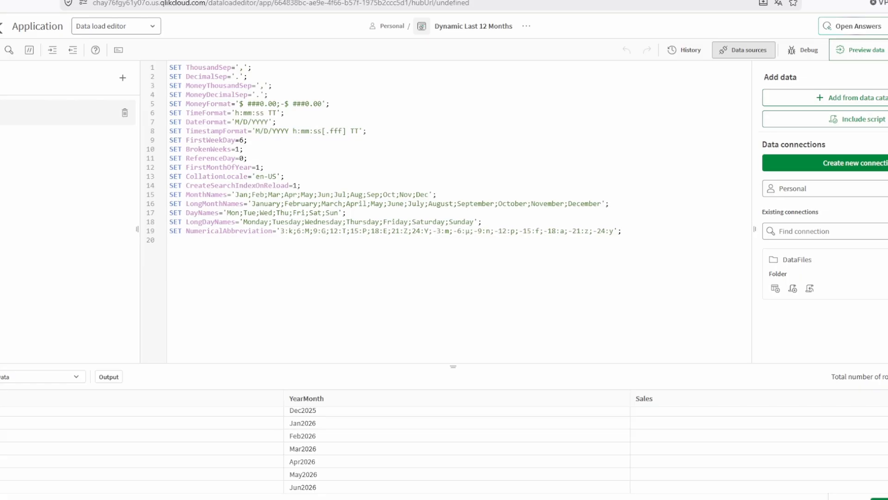
click(154, 29)
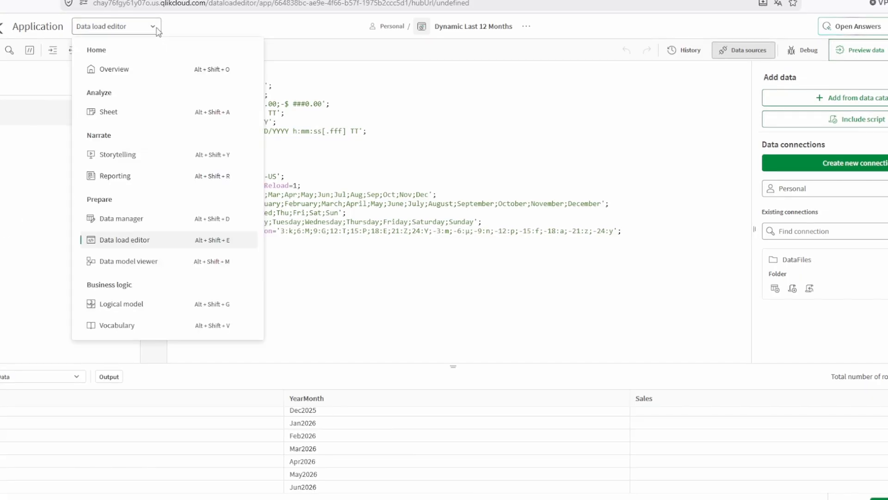
click(115, 114)
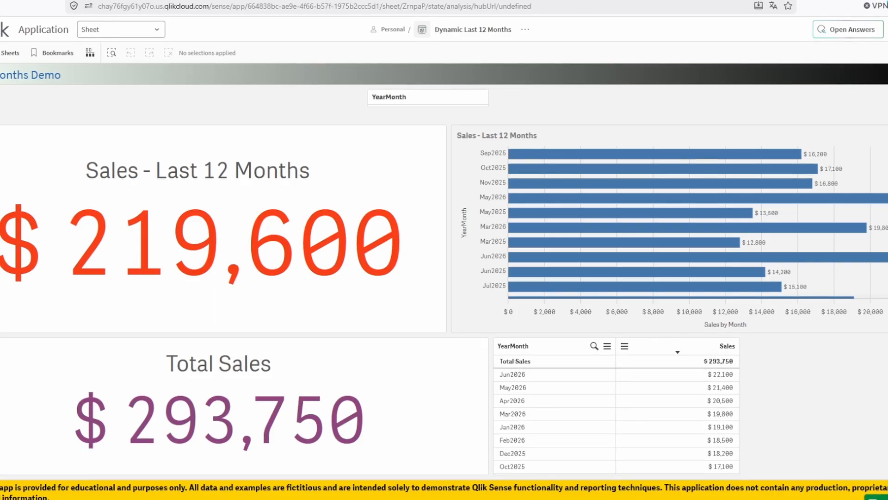
Ask ChatGPT for a Qlik Sense set analysis expression dynamically filtering to the current month and previous 11 months using MonthDate, and copy the first code block
key(ctrl+Tab)
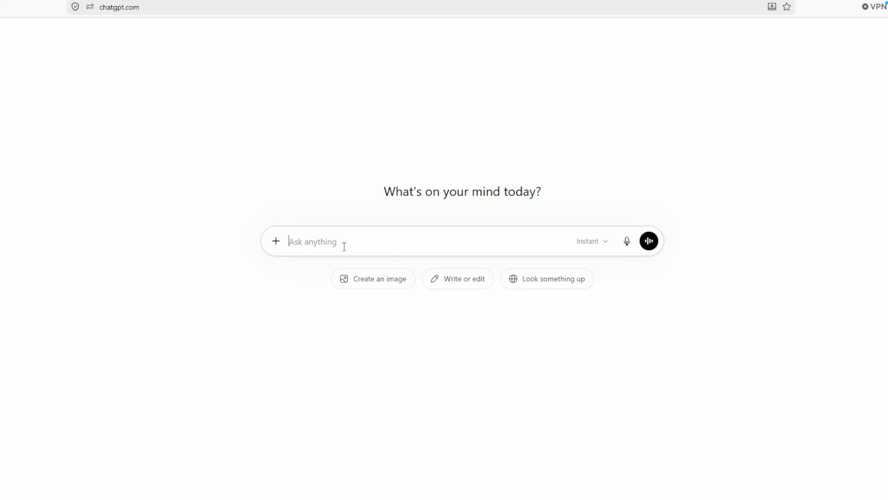
text(Create a Qlik Sense set analysis expression that dynamically filters data to the current month and previous 11 months using a MonthDate field)
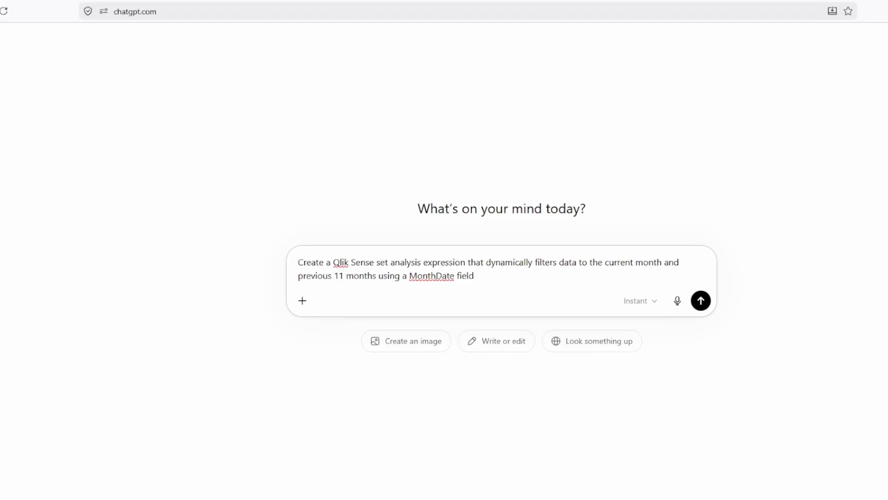
drag(475, 276, 289, 259)
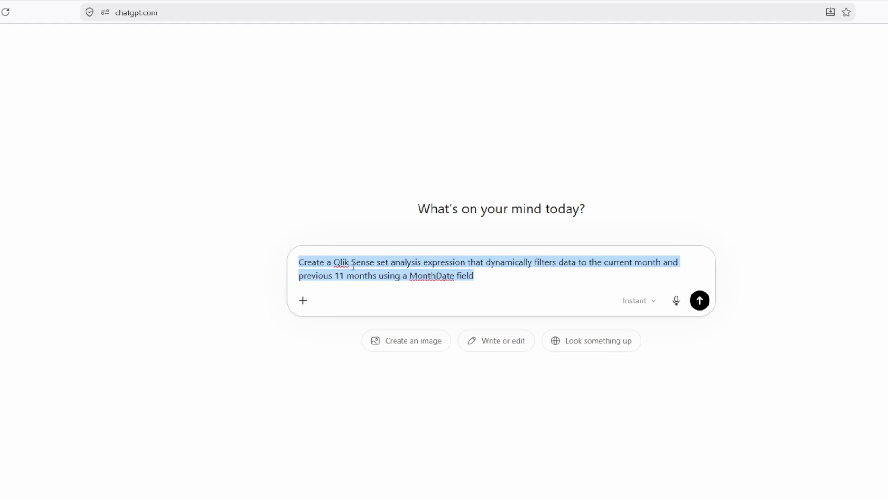
click(700, 300)
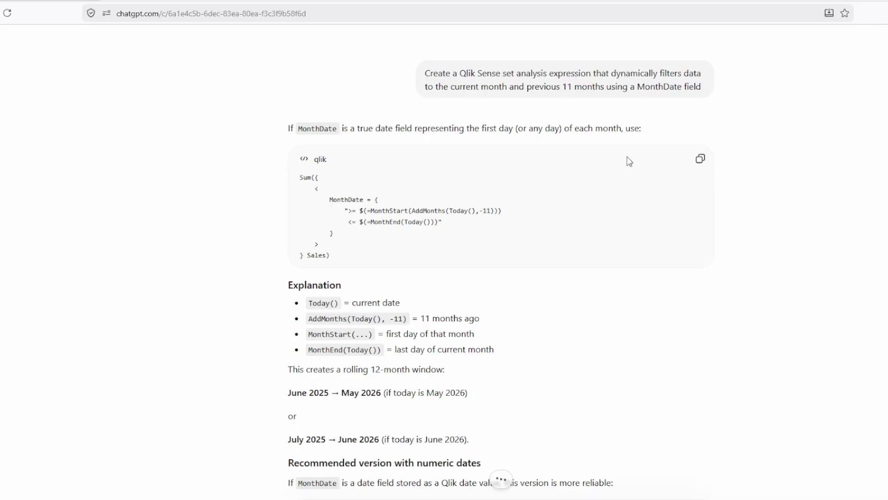
click(698, 159)
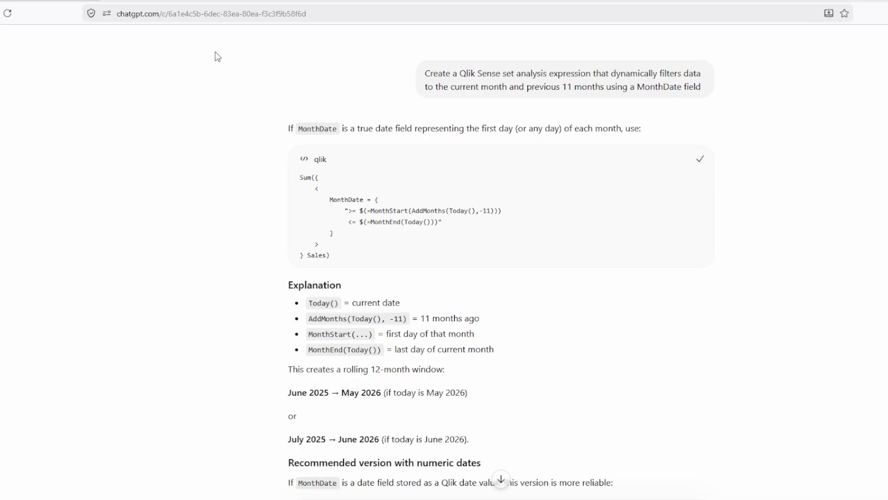
Switch back to the Qlik Sense sheet and examine the months in the Sales - Last 12 Months bar chart at full size
click(212, 1)
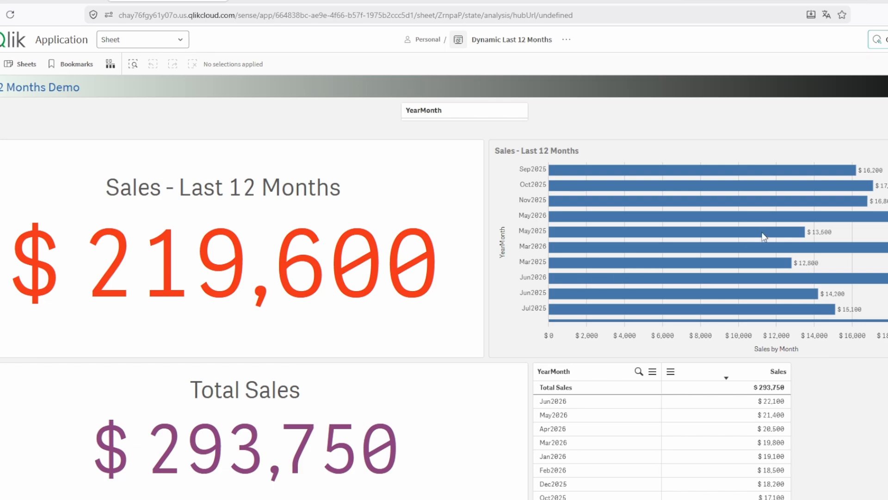
mouse_move(757, 234)
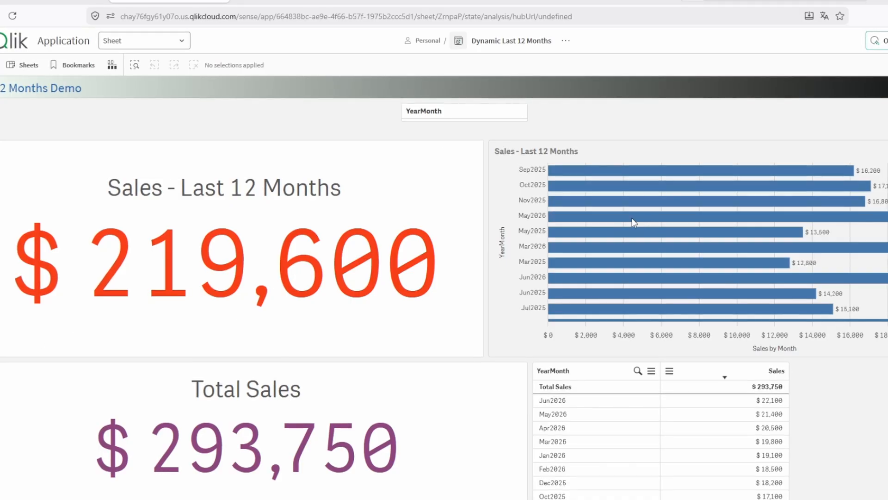
click(886, 139)
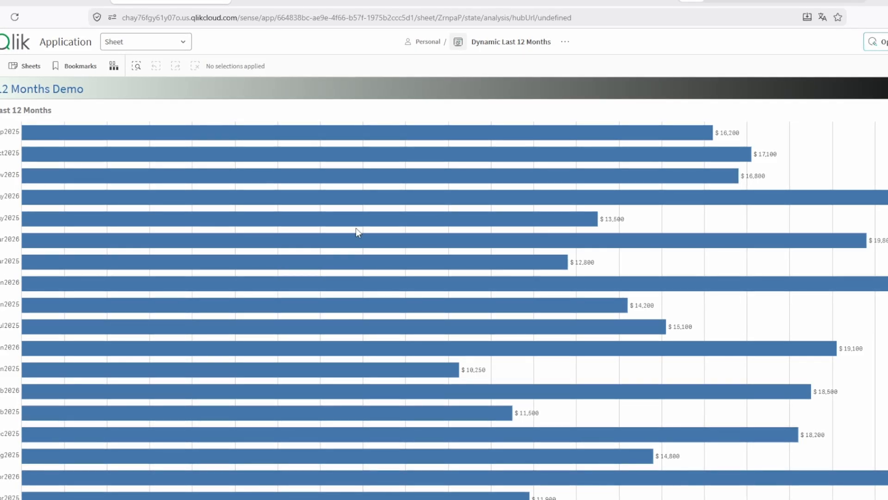
key(Escape)
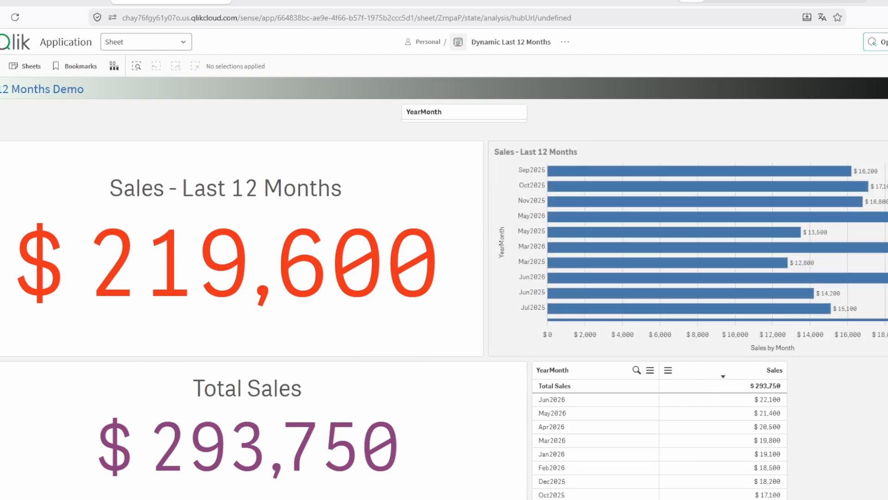
Edit the sheet and replace the bar chart's measure expression with Sum({<MonthDate={">=$(=MonthStart(AddMonths(Today(),-11)))<=$(=MonthEnd(Today()))"}>} Sales)
click(887, 152)
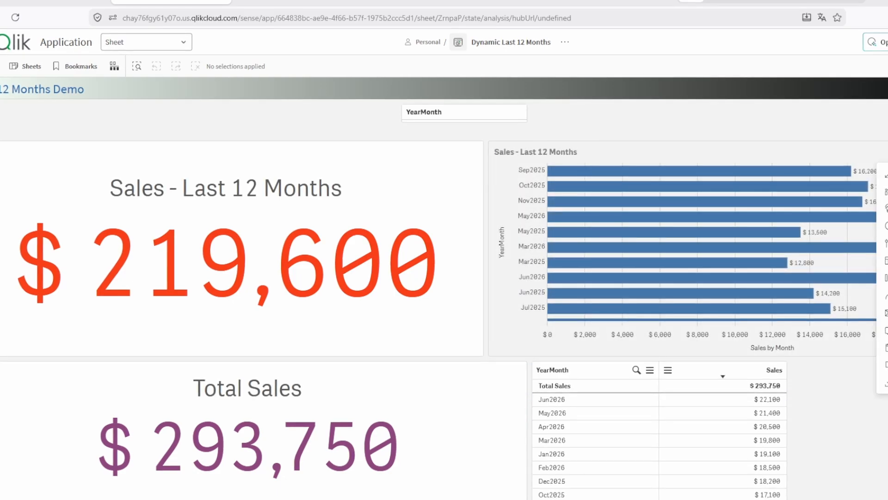
click(847, 131)
click(887, 66)
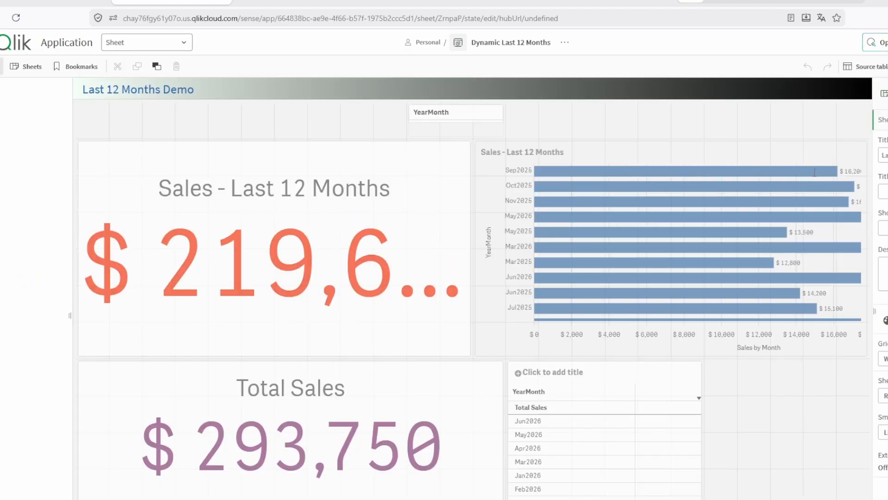
click(782, 193)
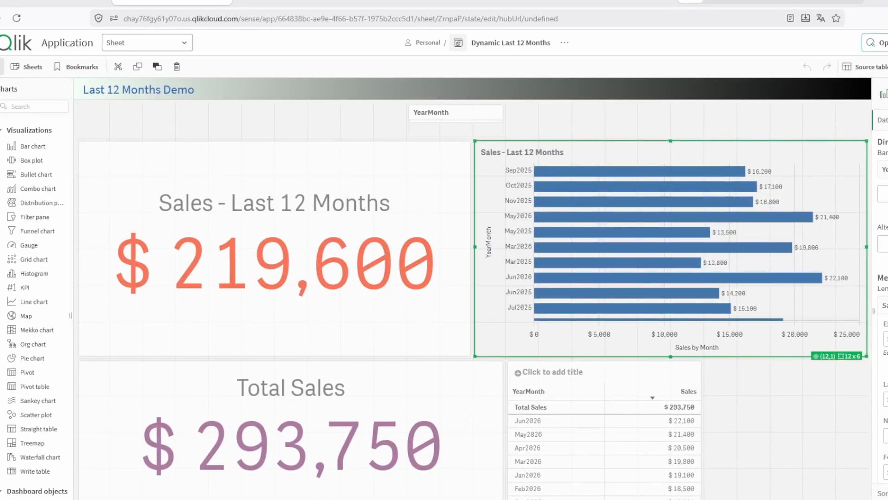
click(887, 339)
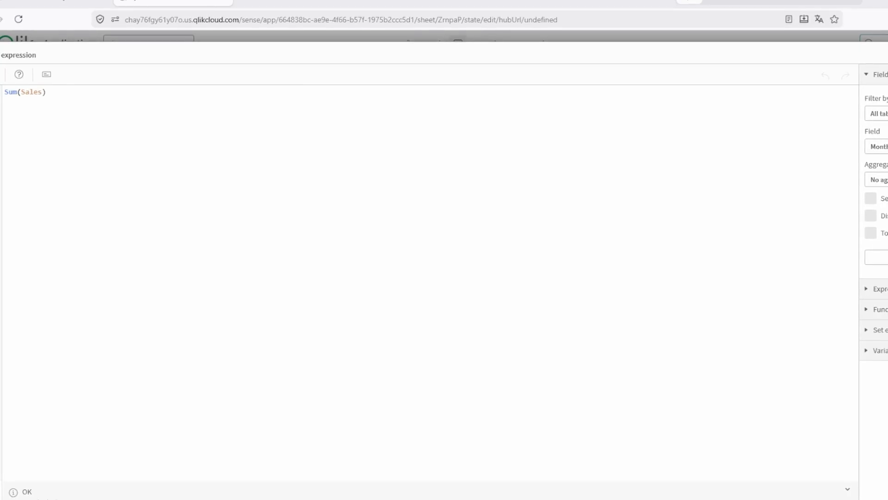
key(ctrl+a)
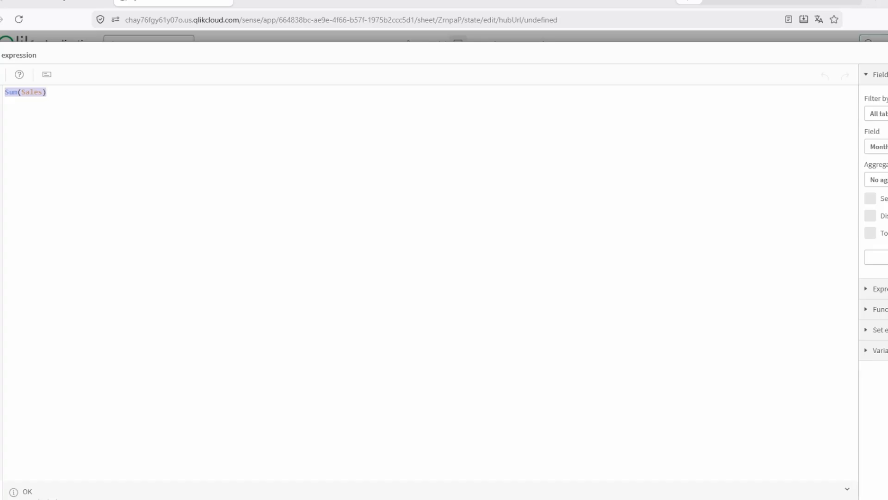
text(Sum({     <MonthDate={">=$(=MonthStart(AddMonths(Today(),-11)))<=$(=MonthEnd(Today()))"}> } Sales))
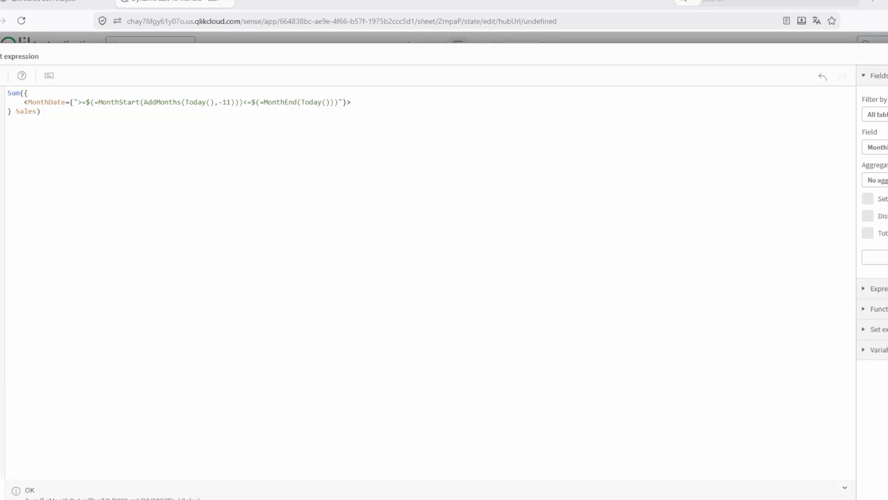
Review the Today, AddMonths, MonthStart and MonthEnd parts of the expression and apply it to the bar chart
drag(181, 102, 216, 104)
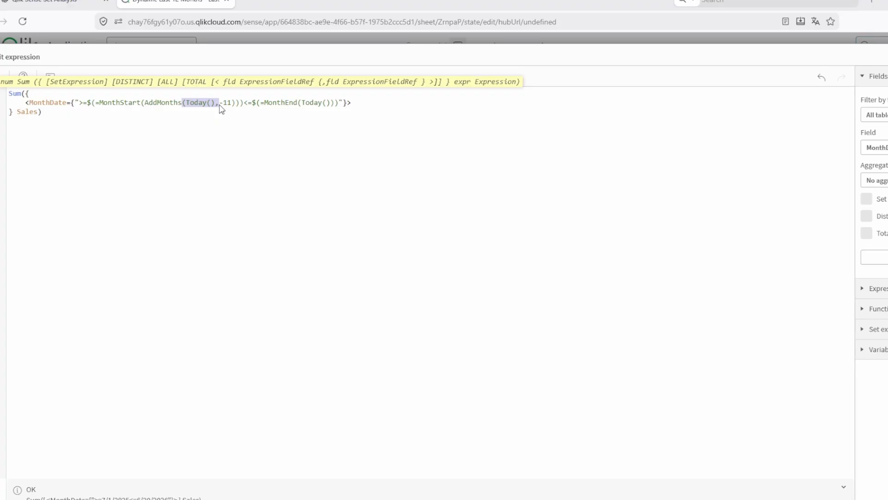
click(208, 102)
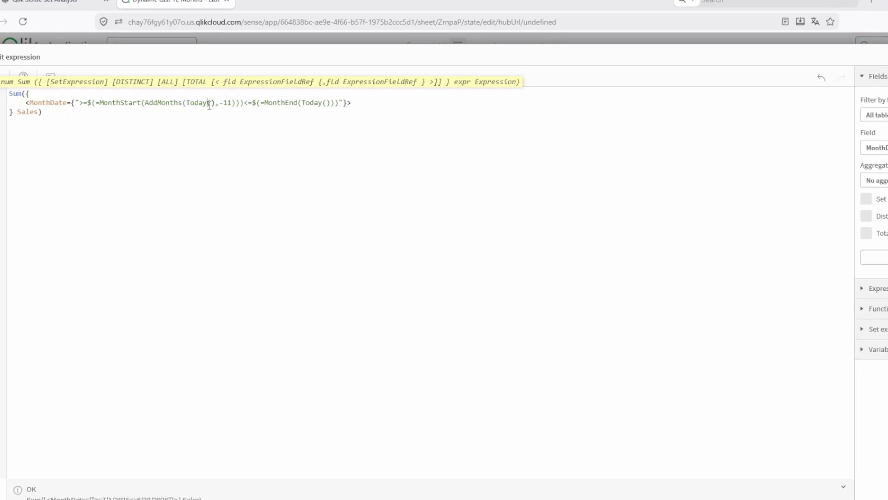
drag(182, 103, 218, 107)
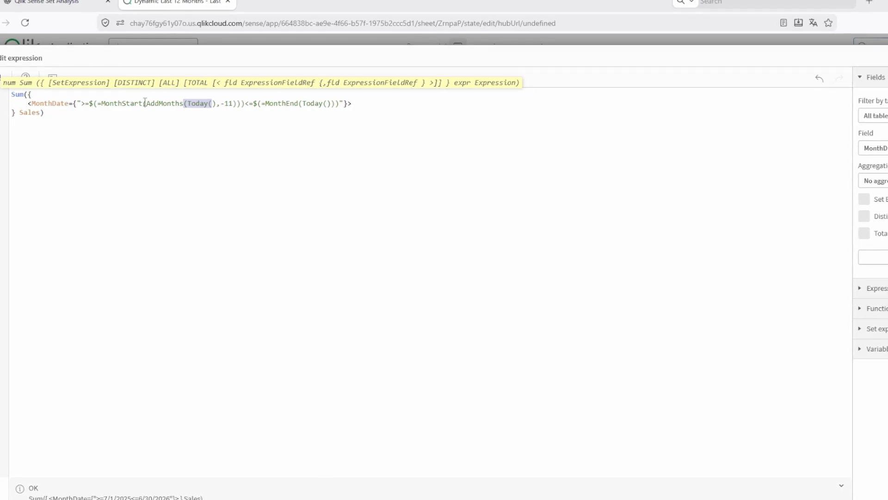
drag(146, 103, 219, 106)
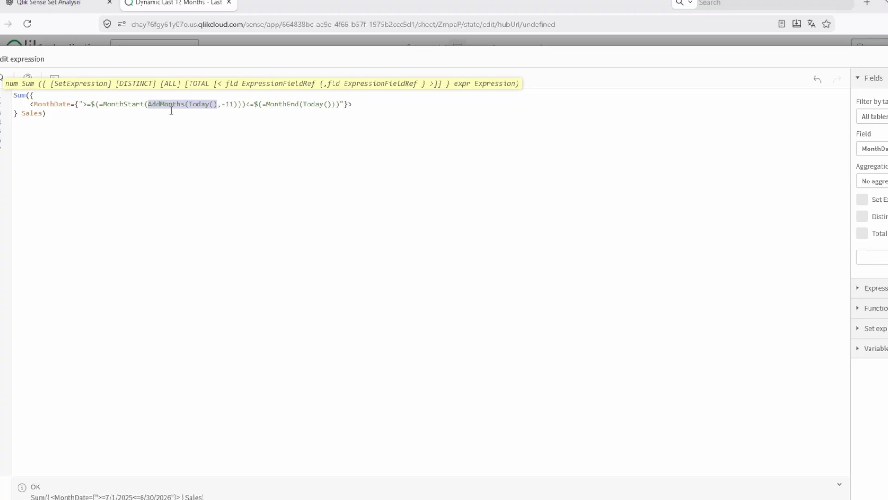
drag(102, 104, 145, 103)
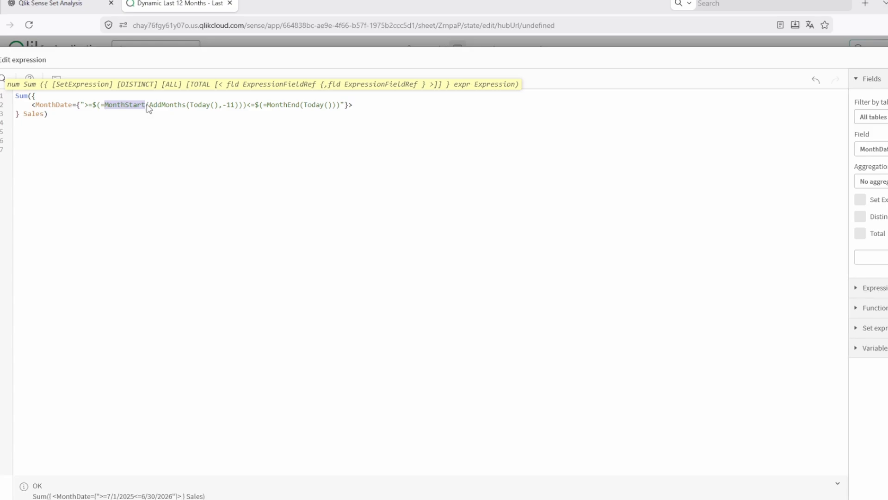
click(378, 144)
click(270, 105)
drag(270, 104, 324, 106)
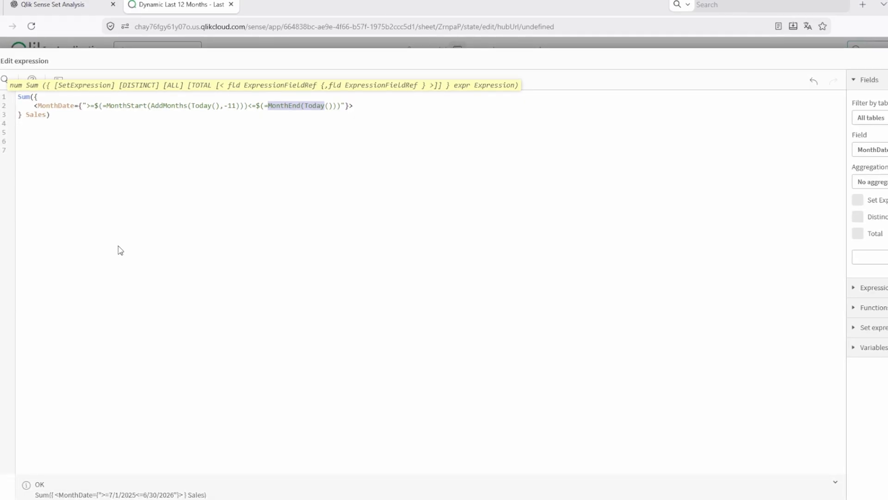
click(131, 246)
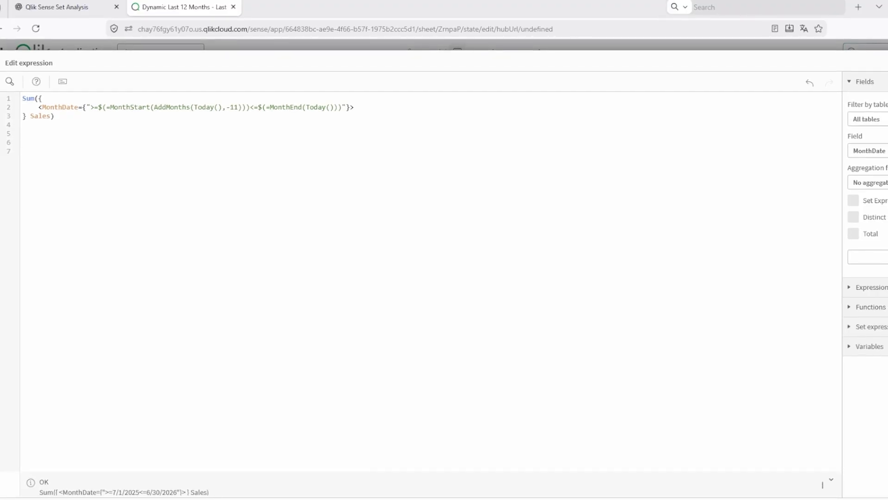
click(886, 499)
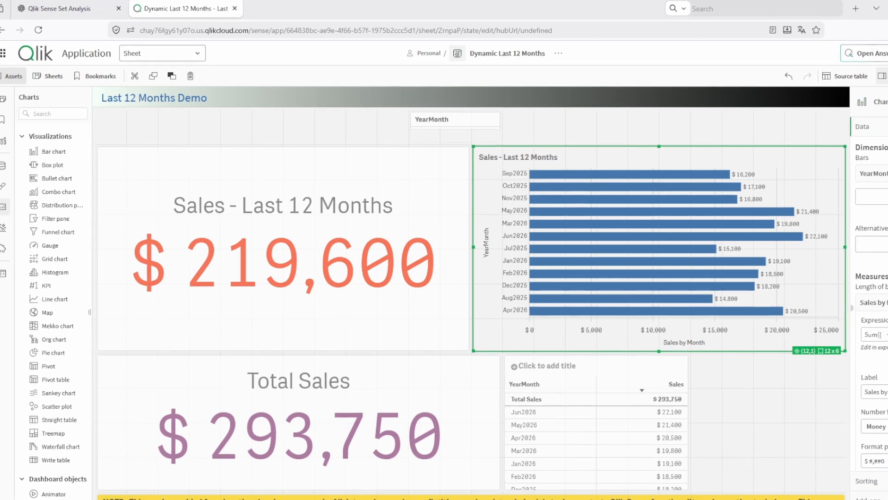
Check the Sales - Last 12 Months bar chart at full size, restore it and finish editing the sheet
mouse_move(840, 177)
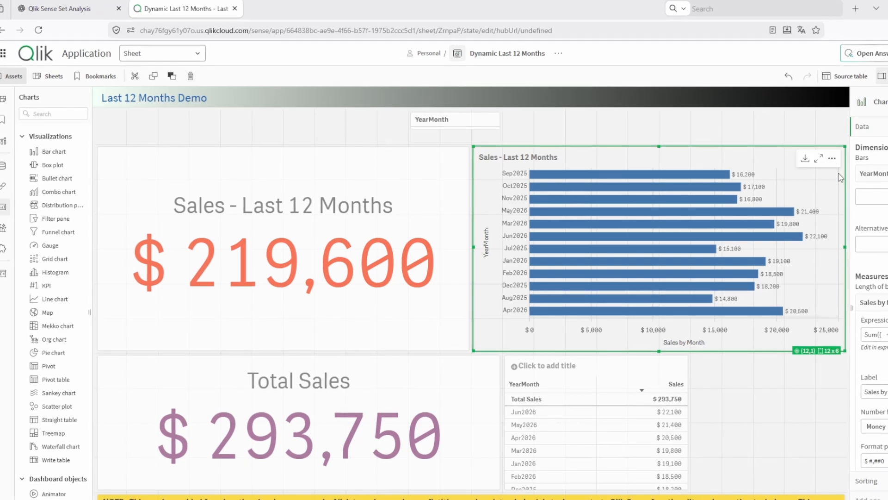
click(818, 160)
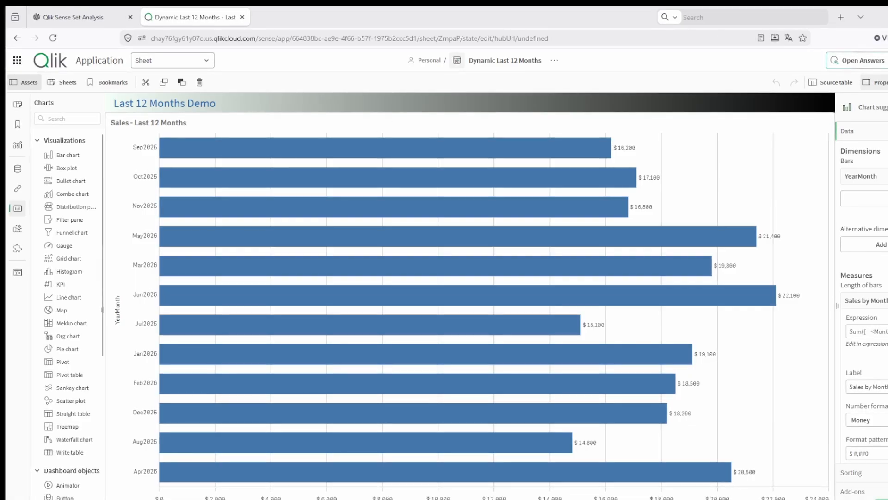
click(823, 124)
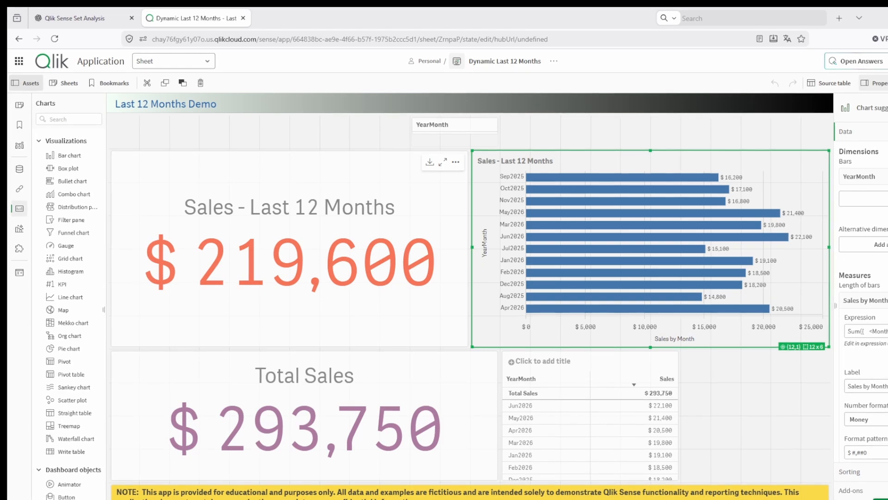
click(887, 83)
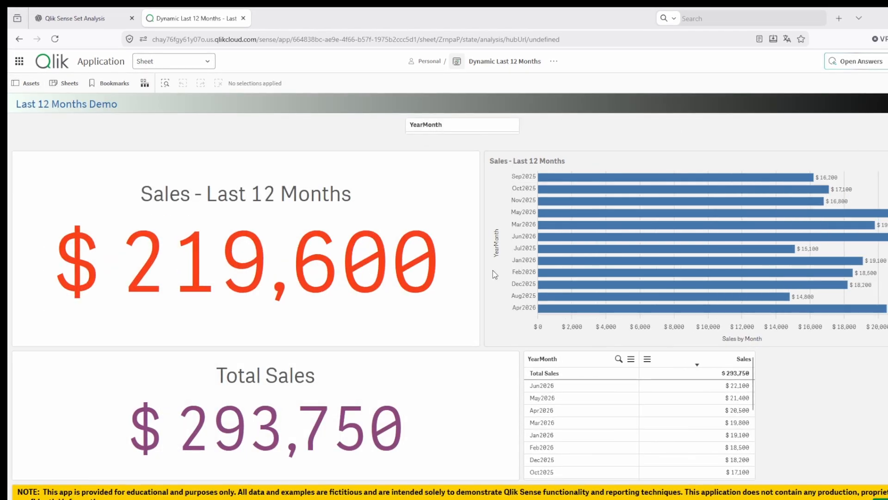